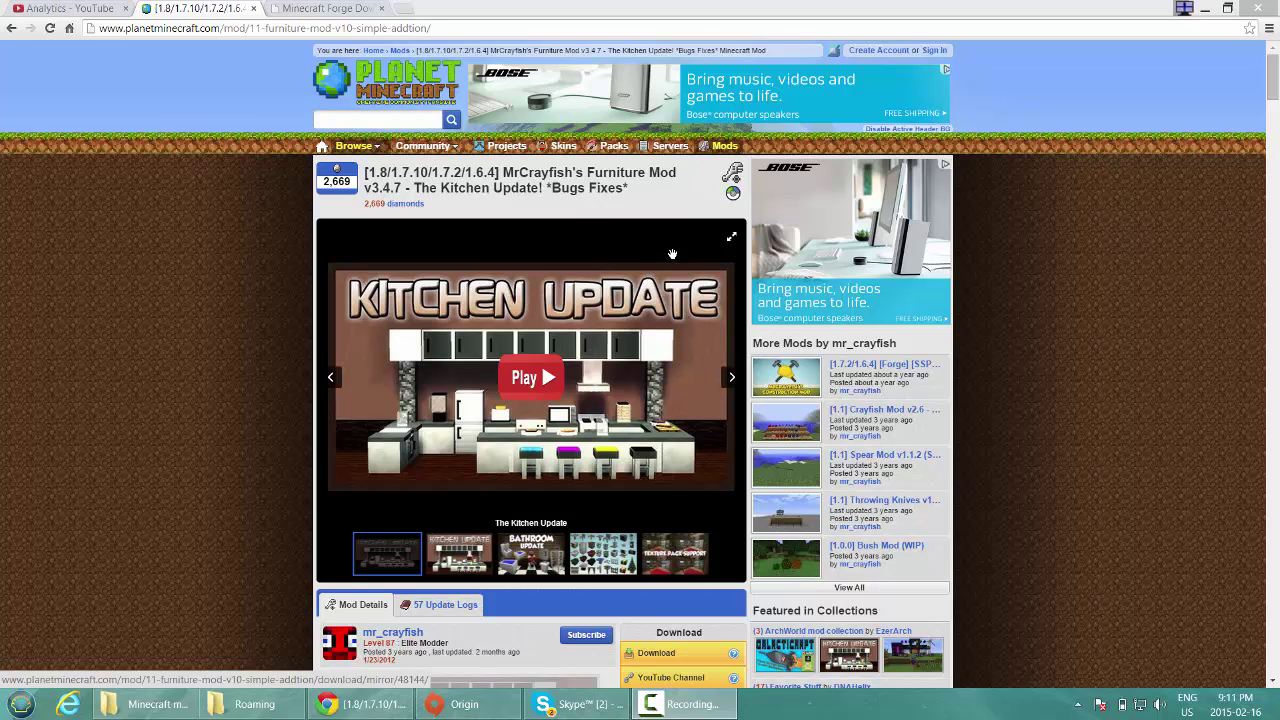
Return to the Planet Minecraft Furniture Mod page and follow its Download link to mrcrayfish.com.
left_click(334, 7)
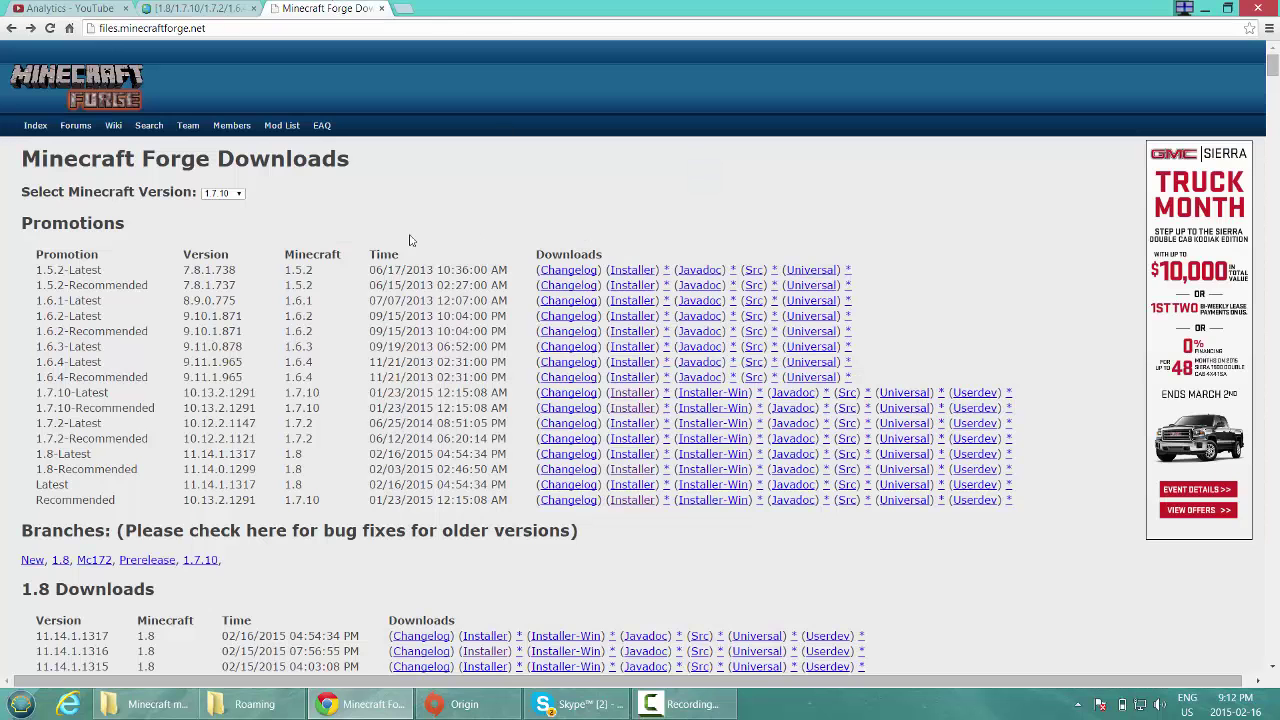
left_click(196, 9)
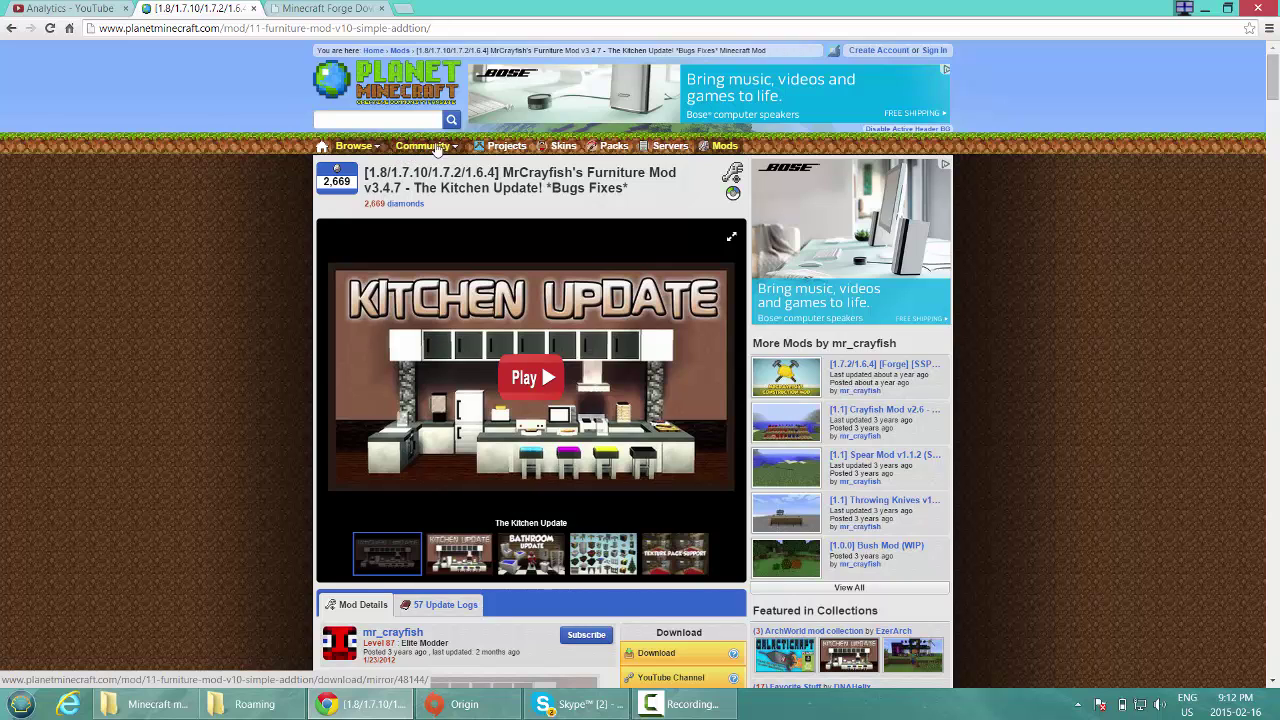
scroll(500, 145, "down", 1)
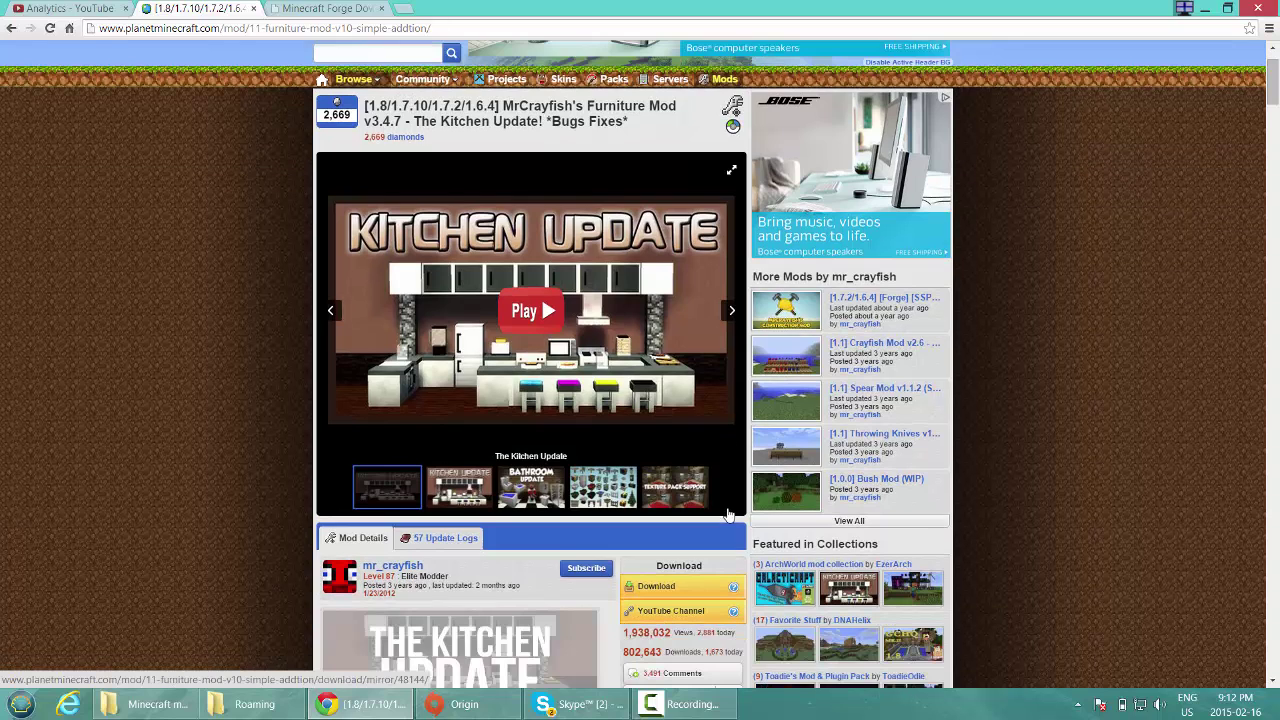
left_click(687, 585)
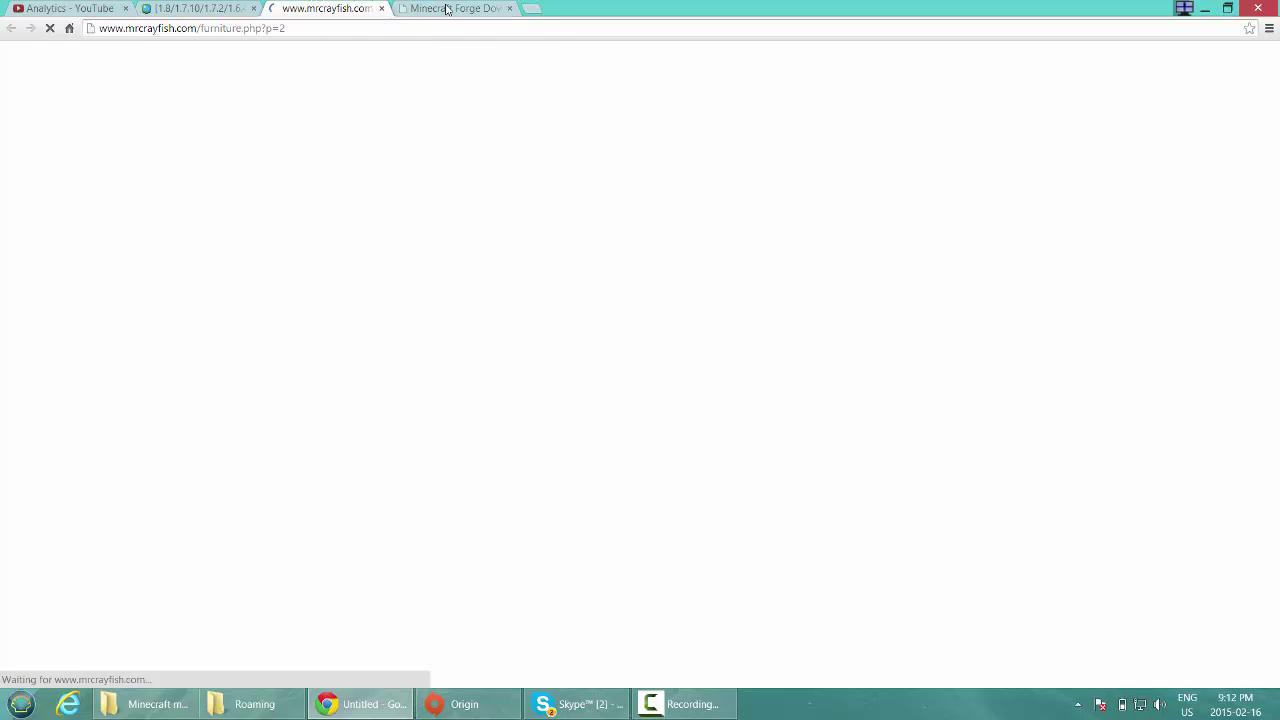
Follow the 1.7.10 Kitchen Update 3.4.7 download link to its adf.ly page.
scroll(604, 180, "down", 2)
scroll(656, 232, "down", 3)
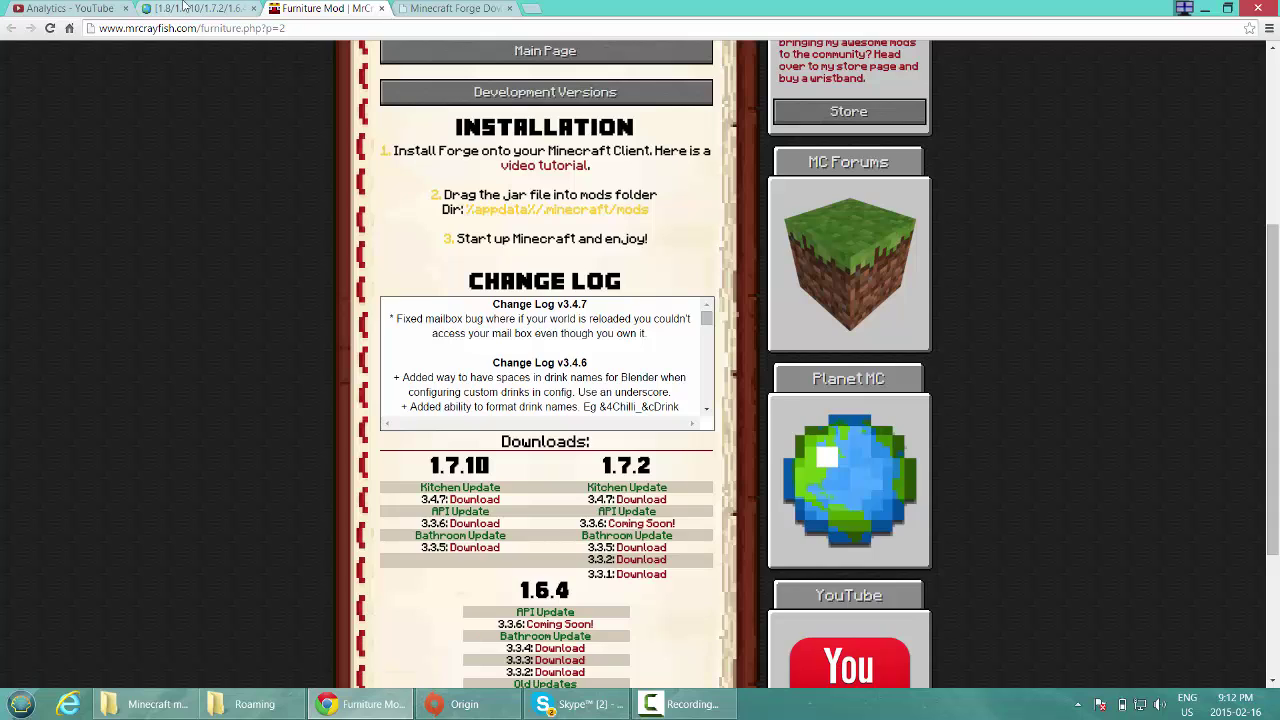
left_click(482, 506)
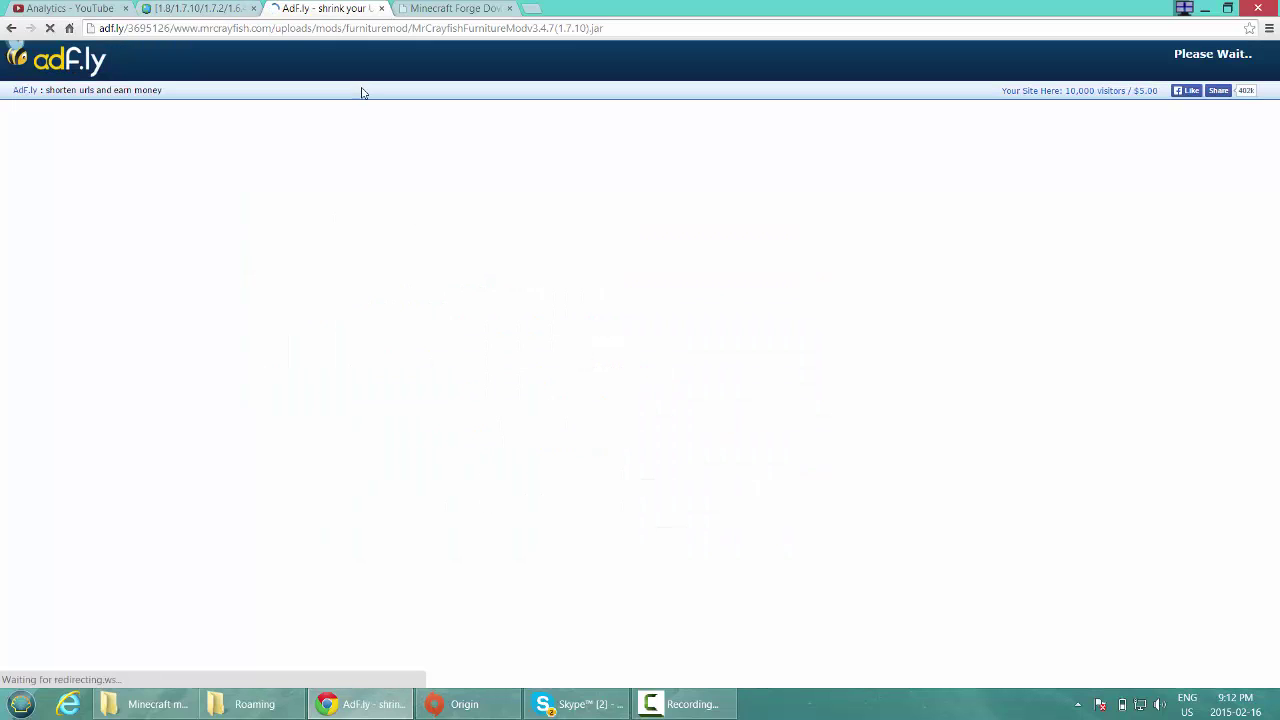
left_click(215, 9)
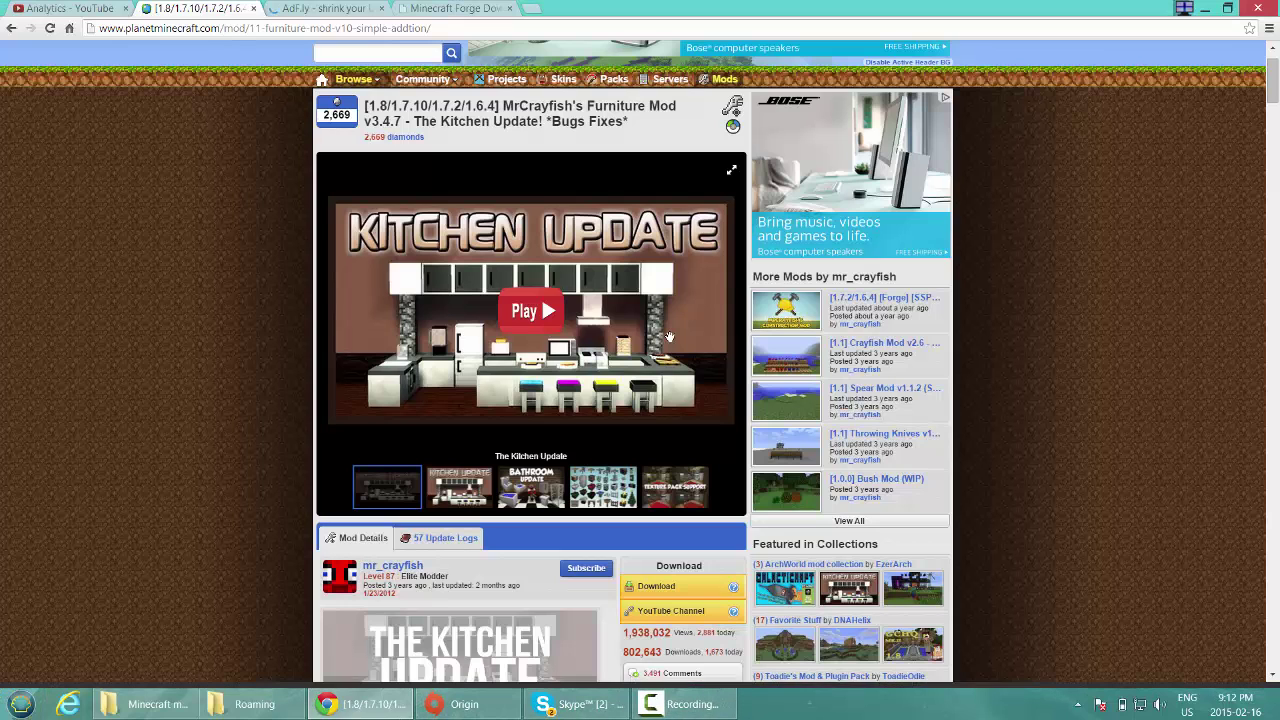
Skip the adf.ly ad and keep the MrCrayfishFurnitureModv3.4.7(1.7.10).jar download.
mouse_move(669, 337)
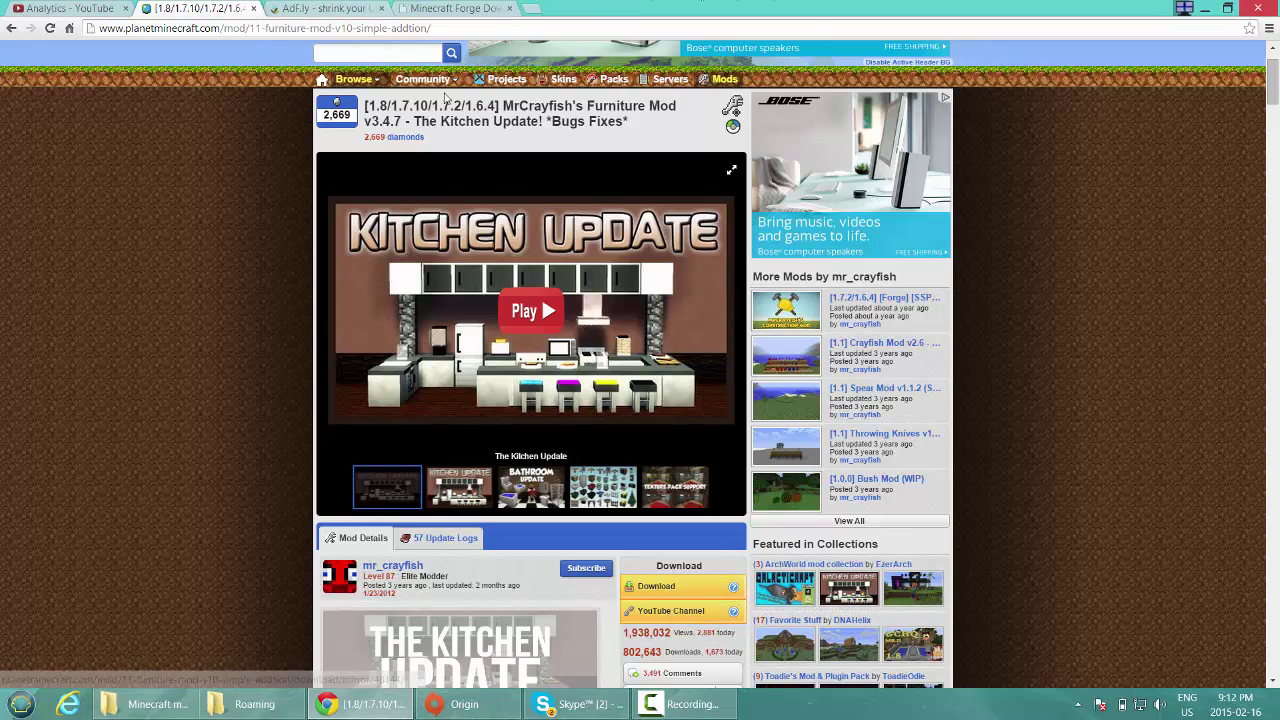
left_click(321, 9)
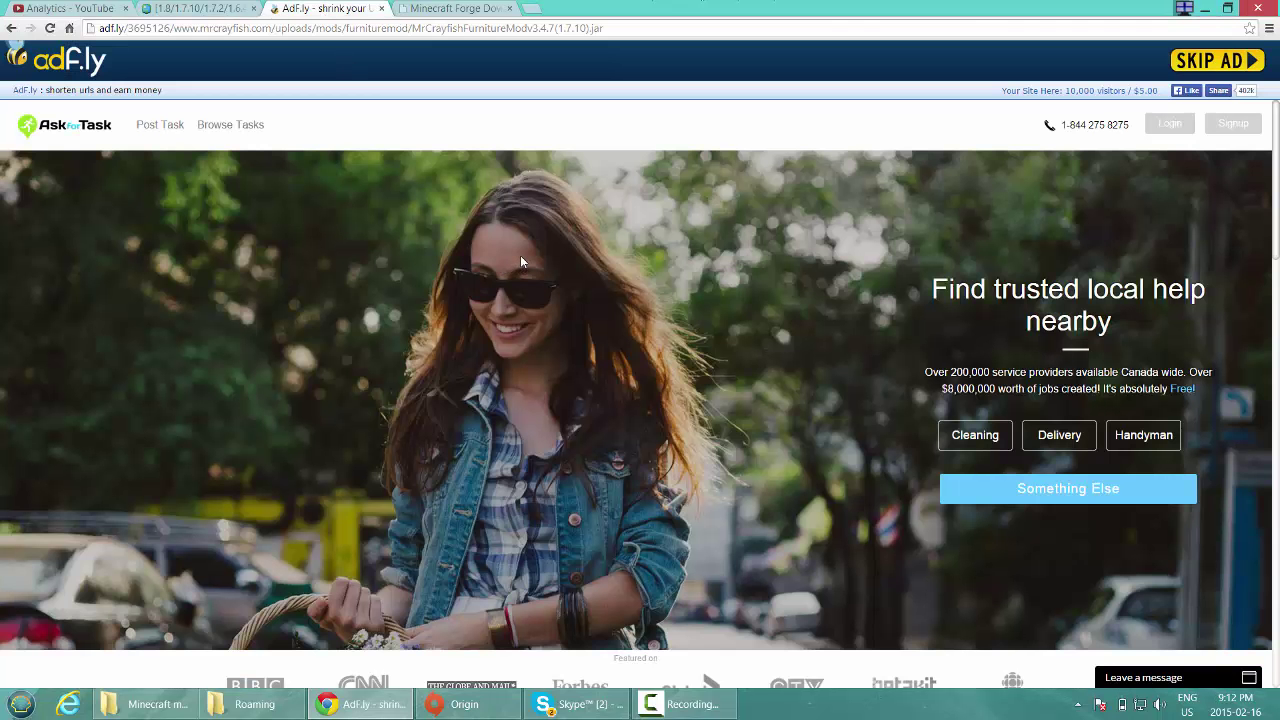
left_click(1218, 62)
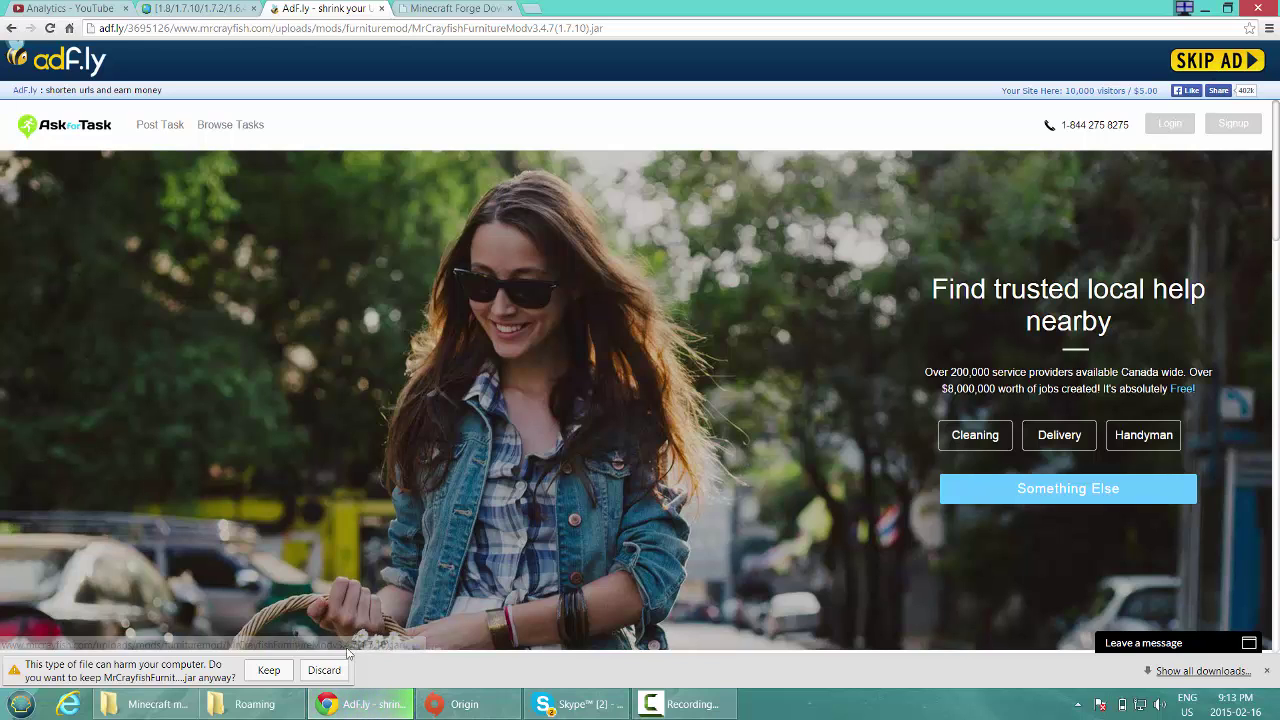
left_click(268, 670)
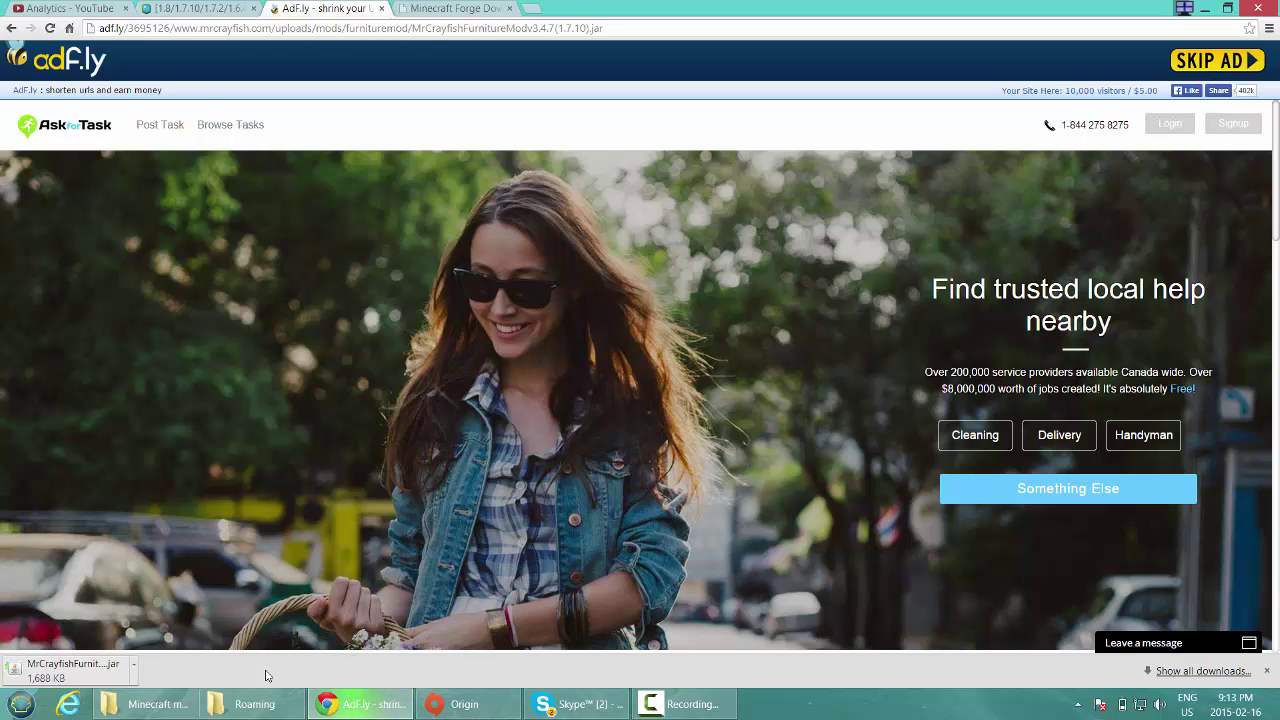
Show the downloaded Furniture Mod jar in its folder.
left_click(48, 674)
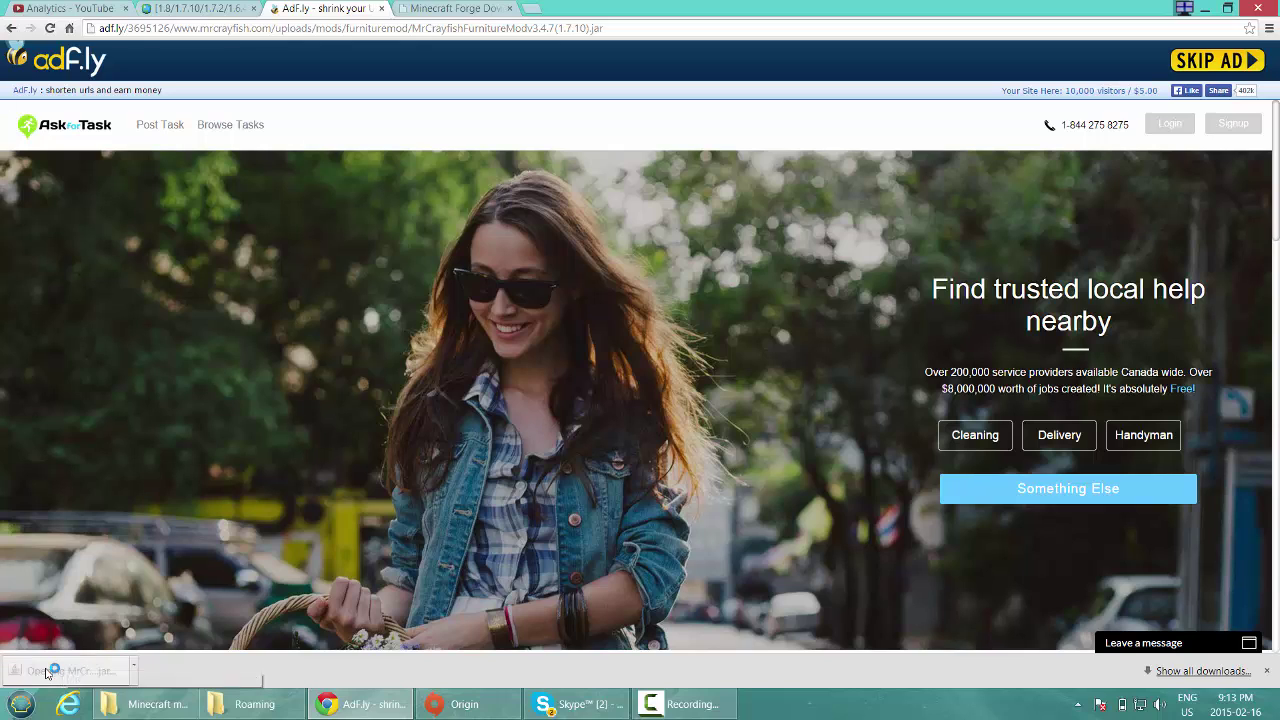
left_click(133, 667)
left_click(190, 630)
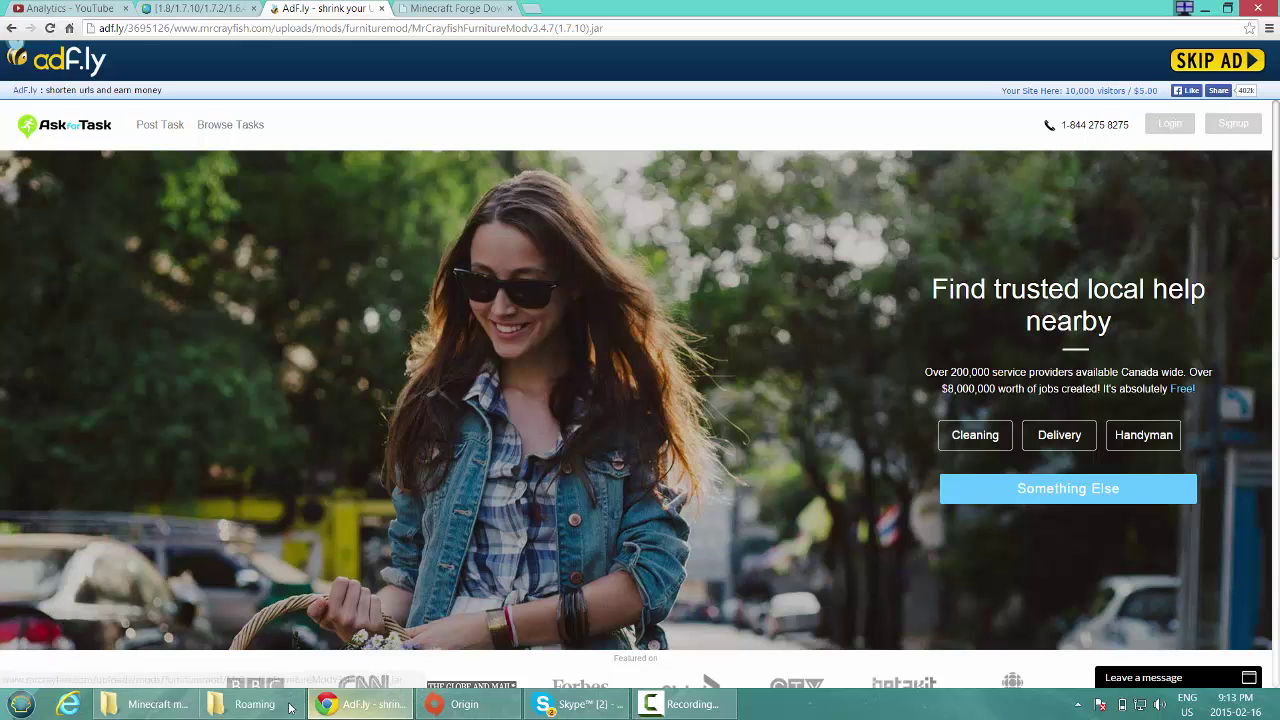
Select the new 1,689 KB Furniture Mod jar in Downloads, then minimize File Explorer.
left_click(178, 713)
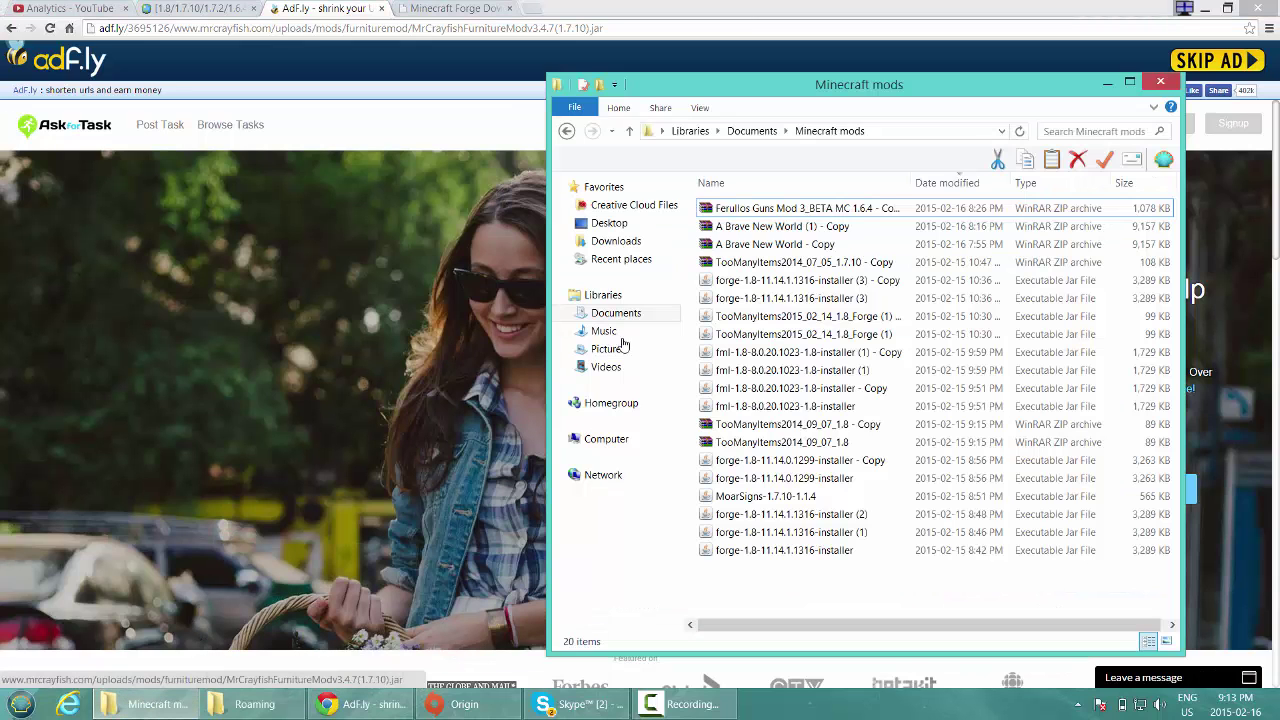
left_click(621, 241)
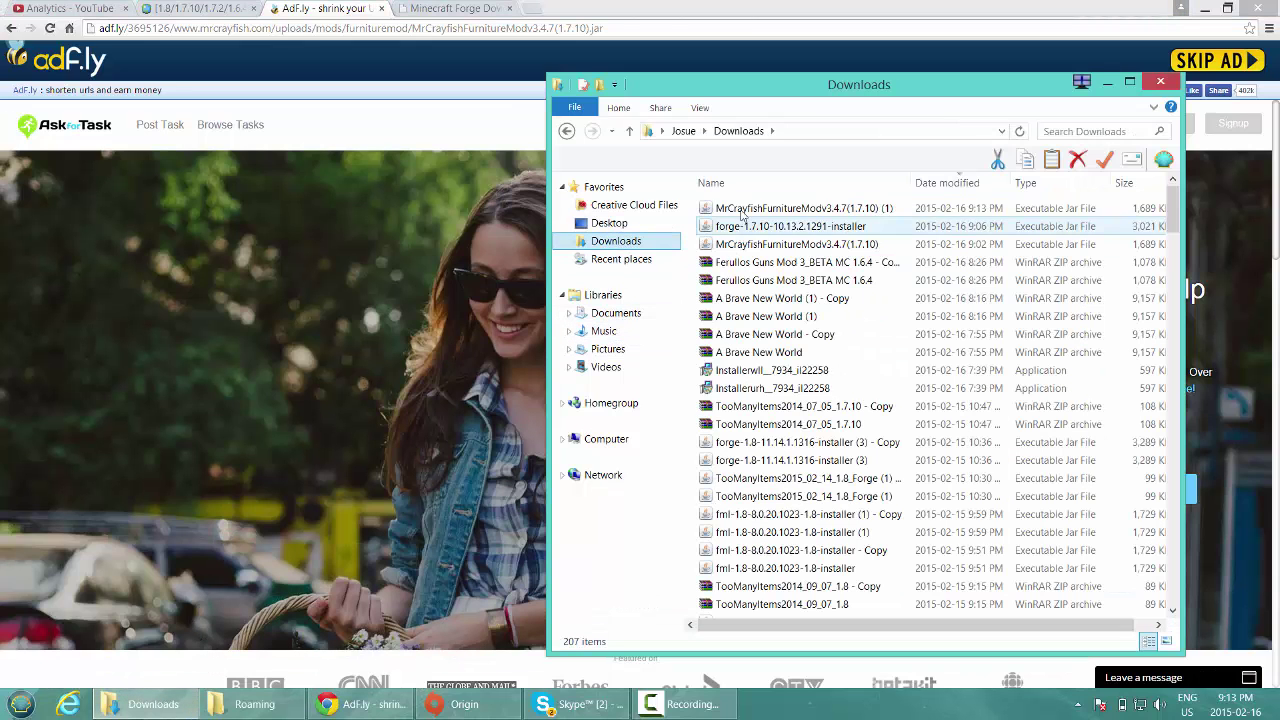
left_click(745, 210)
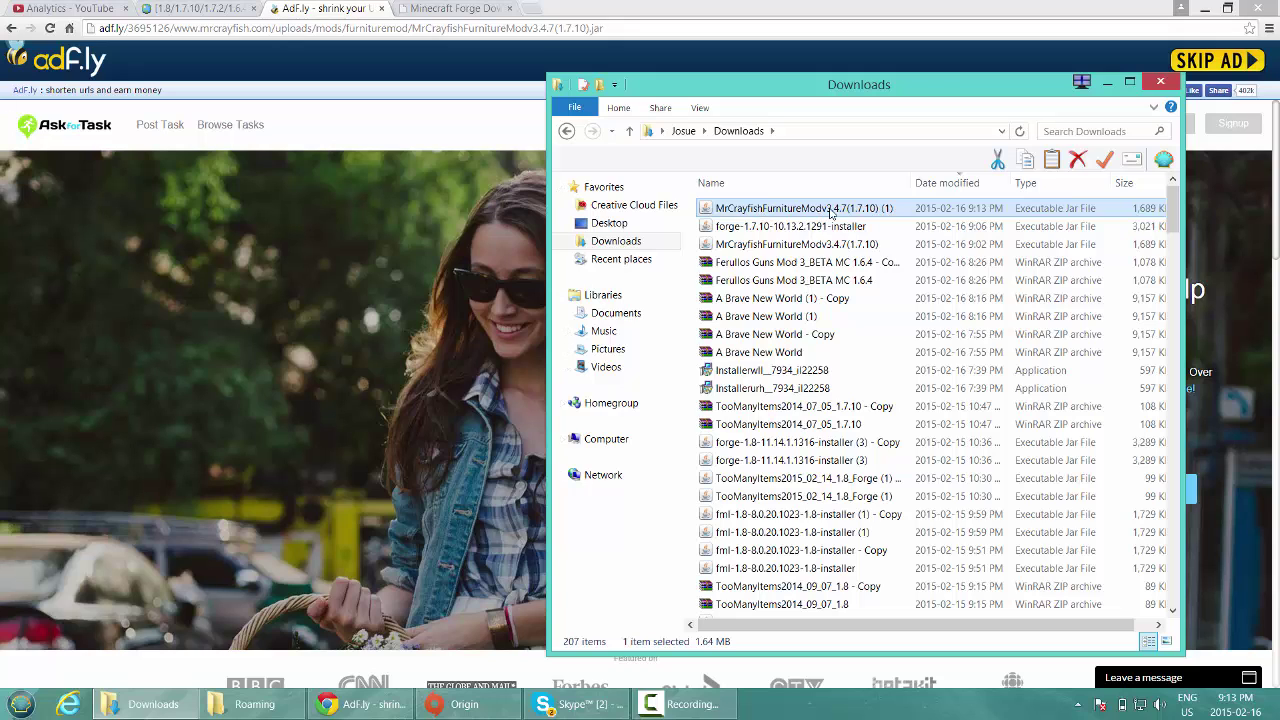
left_click(1106, 88)
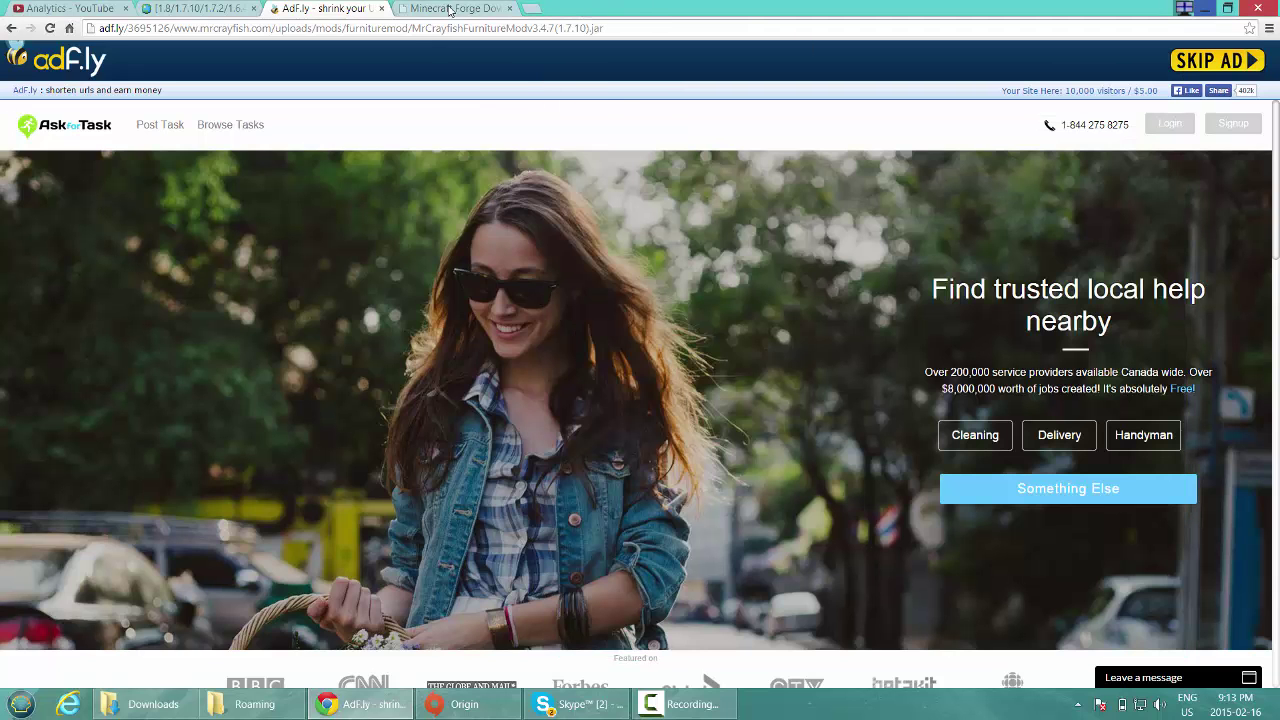
Cycle through the adf.ly and Furniture Mod tabs, ending back on Forge Downloads.
left_click(450, 10)
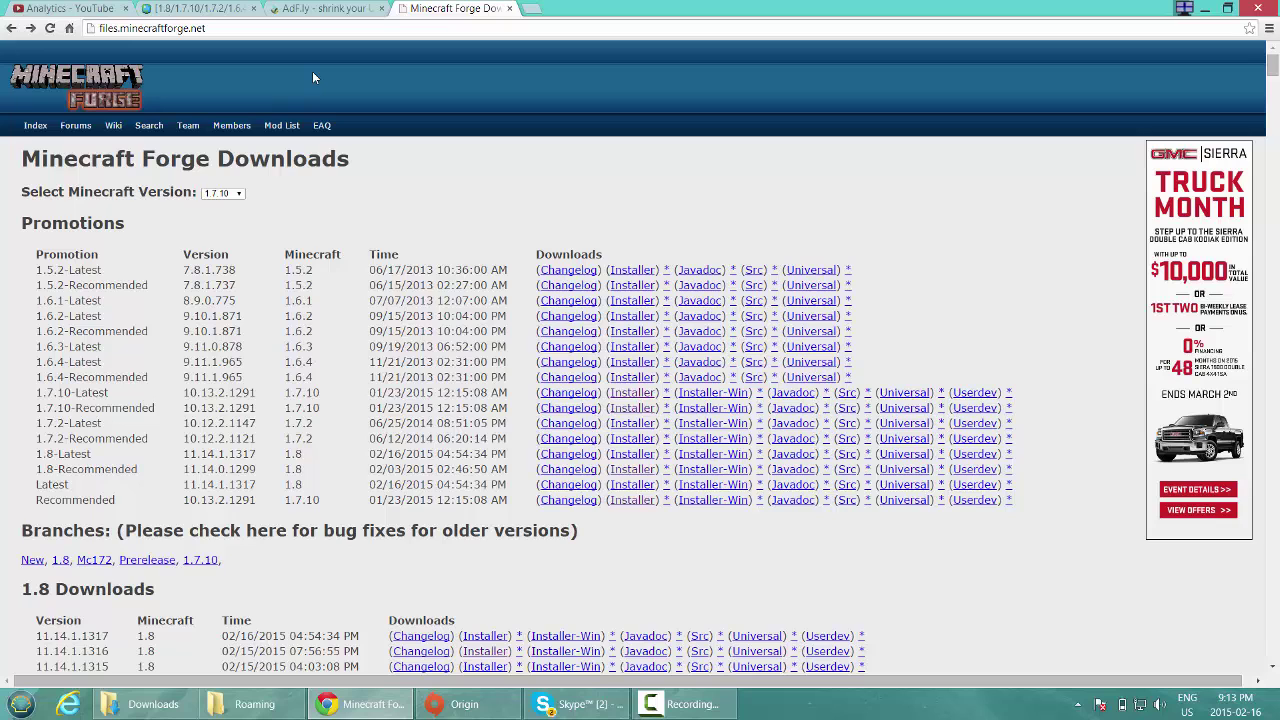
left_click(314, 9)
left_click(12, 32)
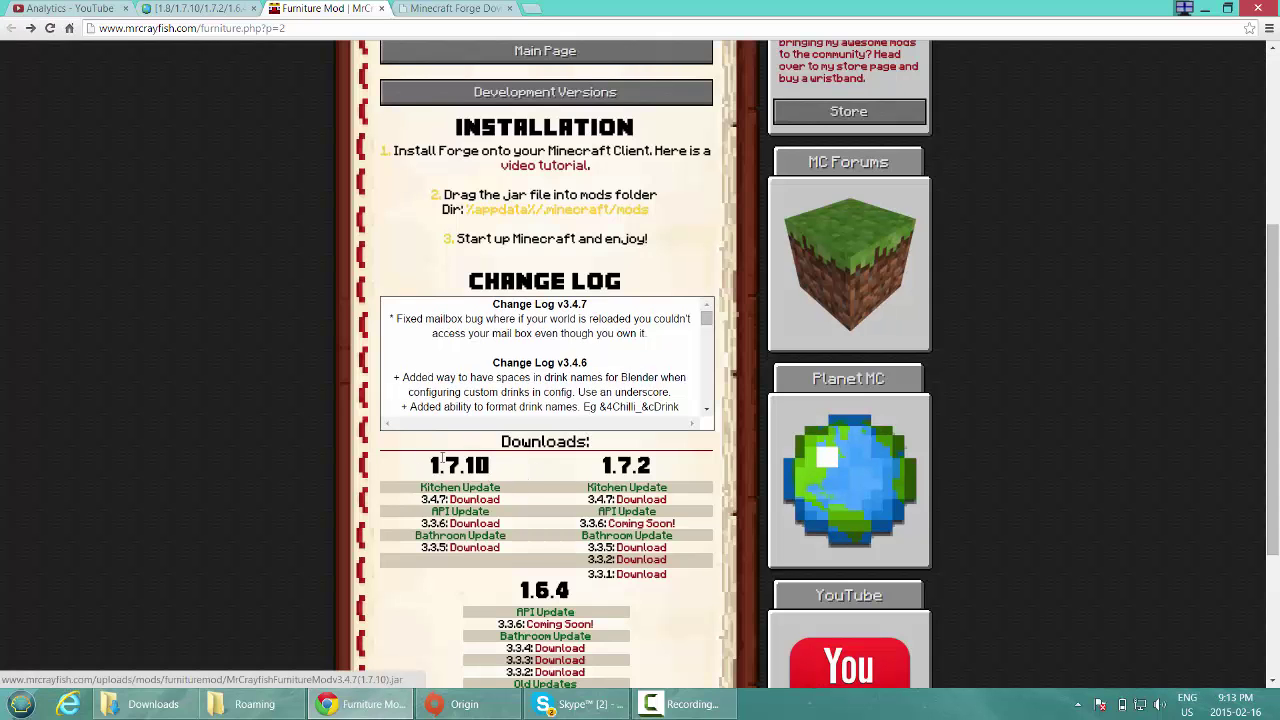
left_click(422, 12)
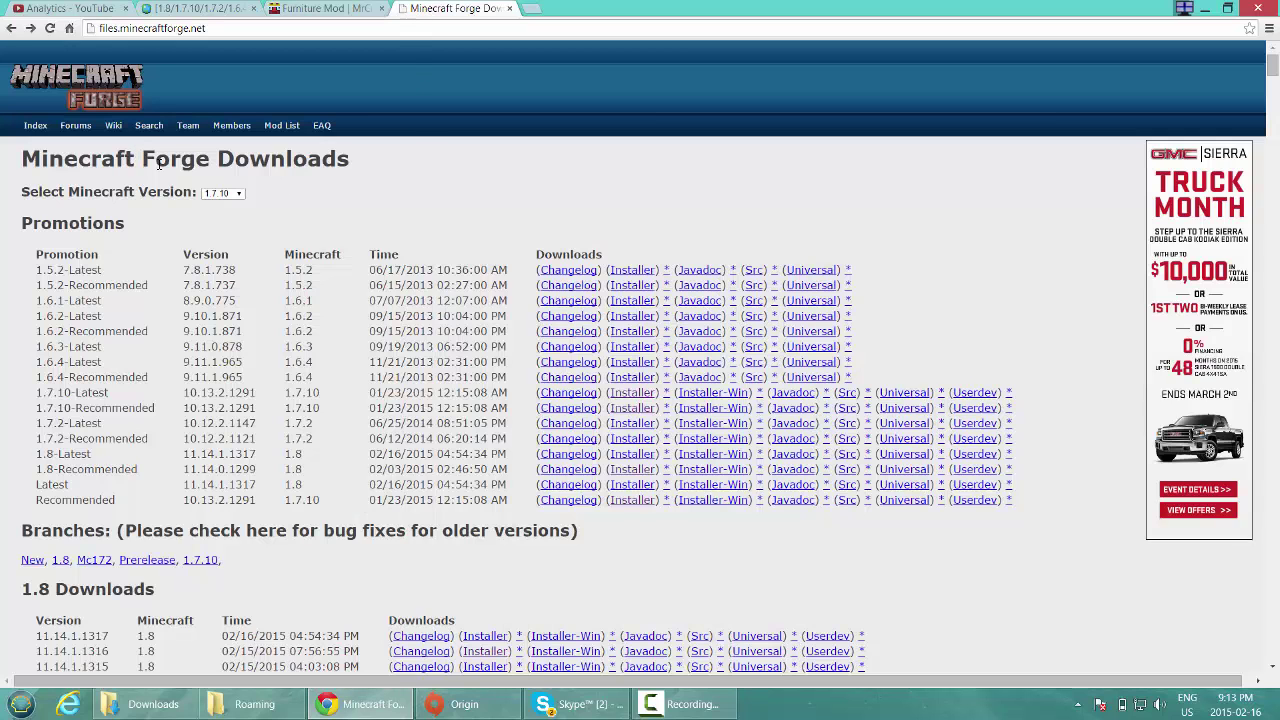
Keep Minecraft version 1.7.10 selected and scroll to the 1.7.10 Downloads builds list.
left_click(237, 193)
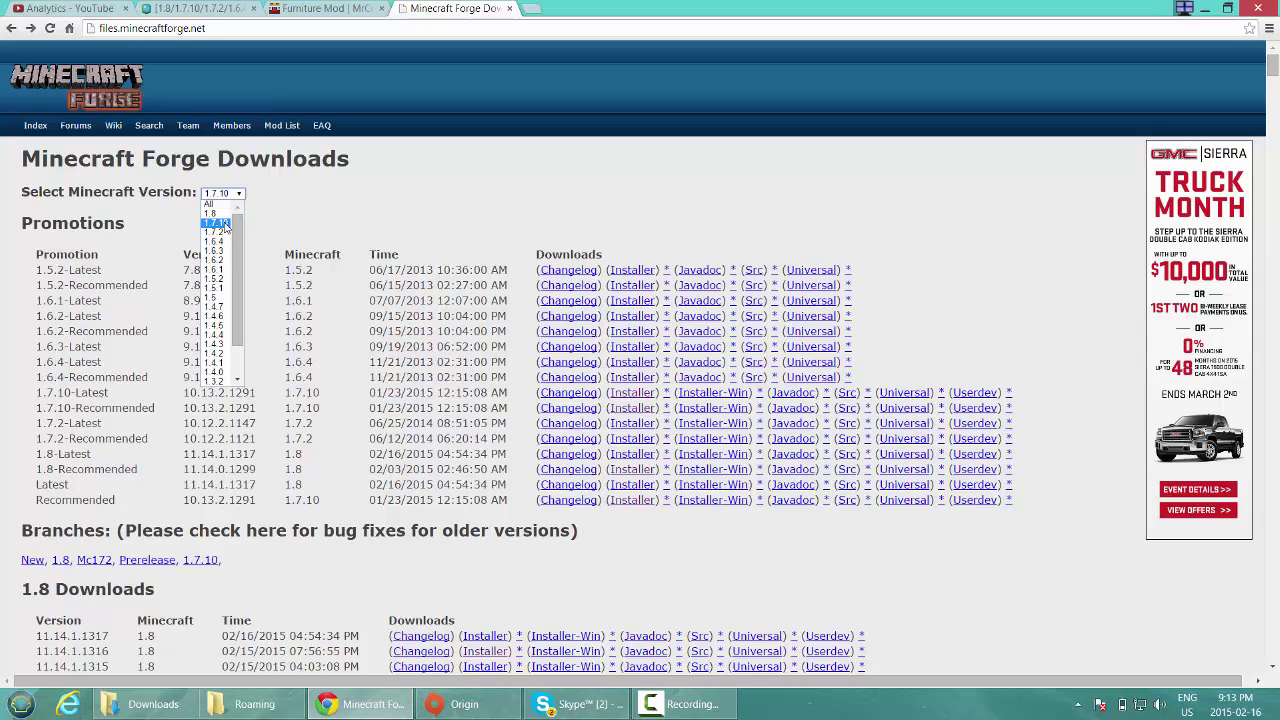
left_click(226, 226)
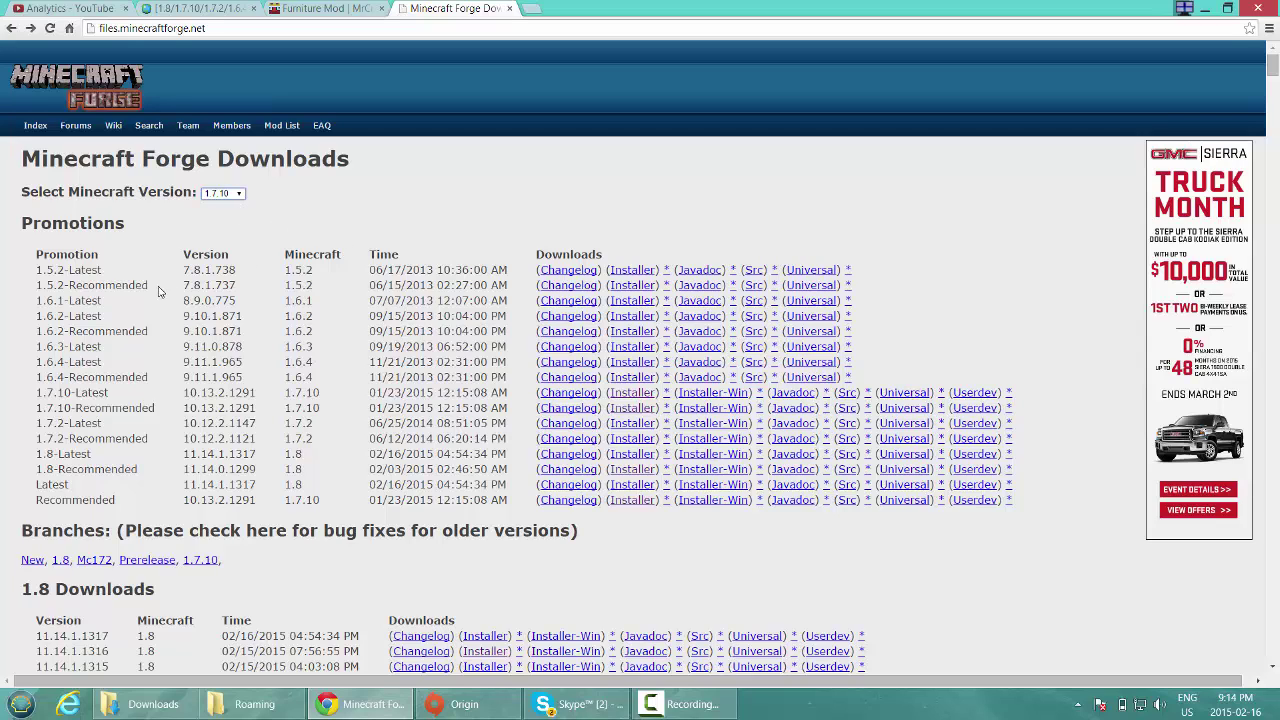
left_click(234, 193)
left_click(222, 227)
scroll(234, 219, "down", 1)
scroll(234, 248, "down", 7)
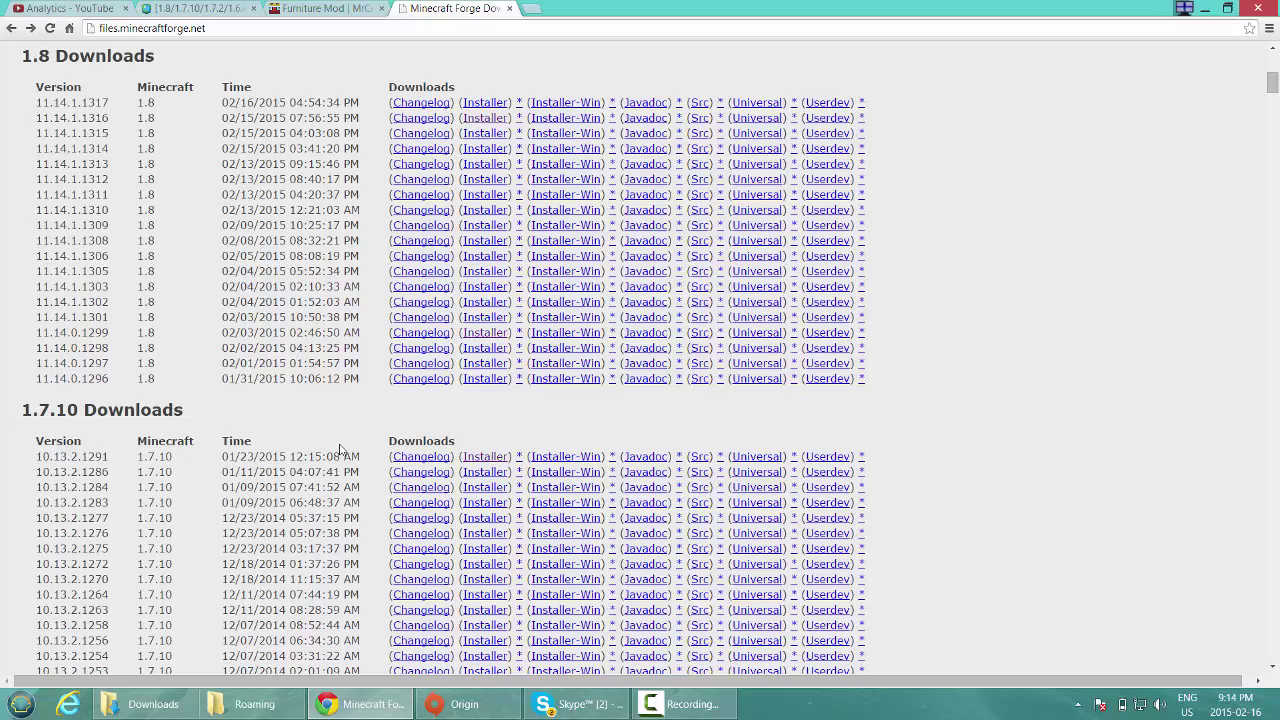
Download the Forge 10.13.2.1291 installer via adf.ly, keeping forge-1.7.10-10.13.2.1291-installer.jar.
left_click(486, 462)
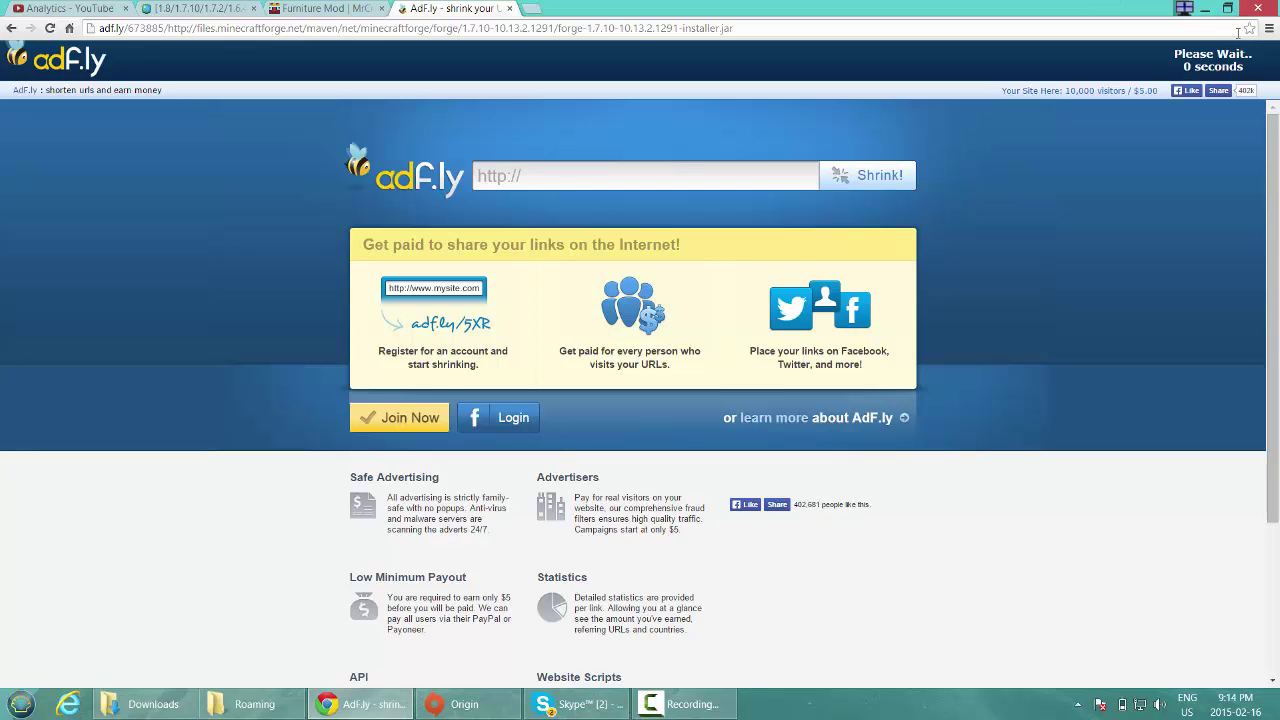
left_click(1240, 62)
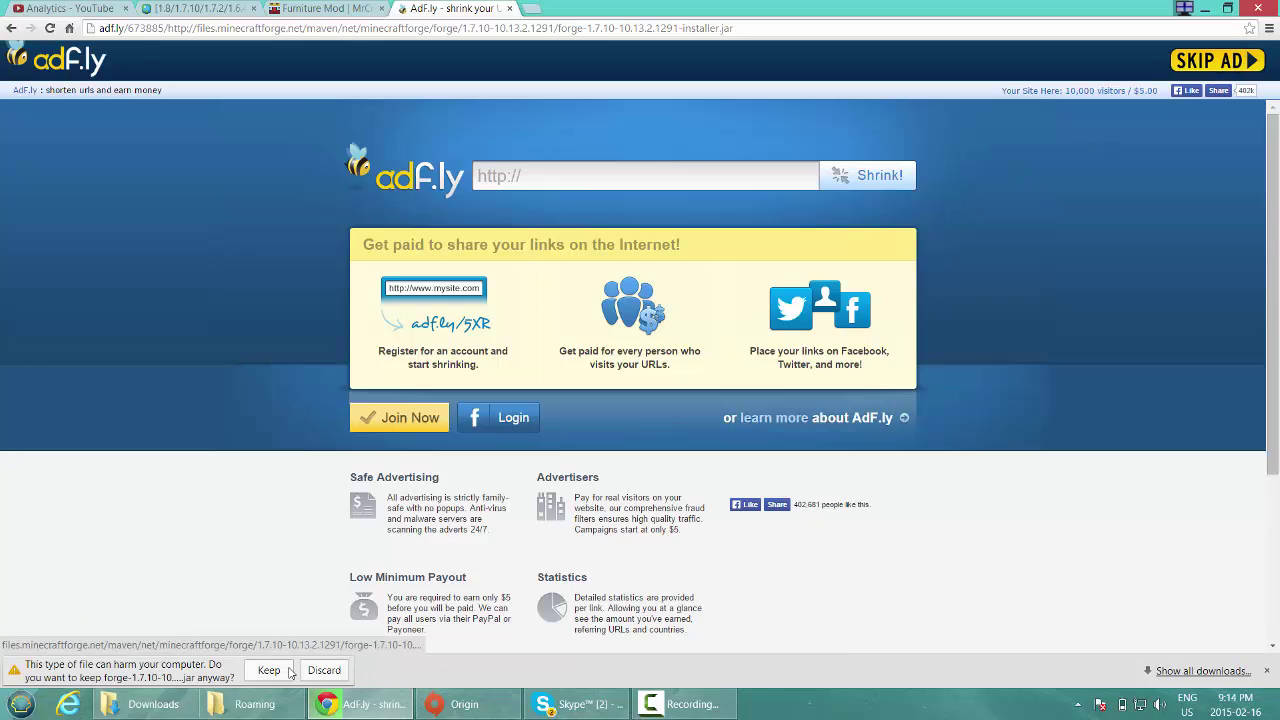
left_click(285, 671)
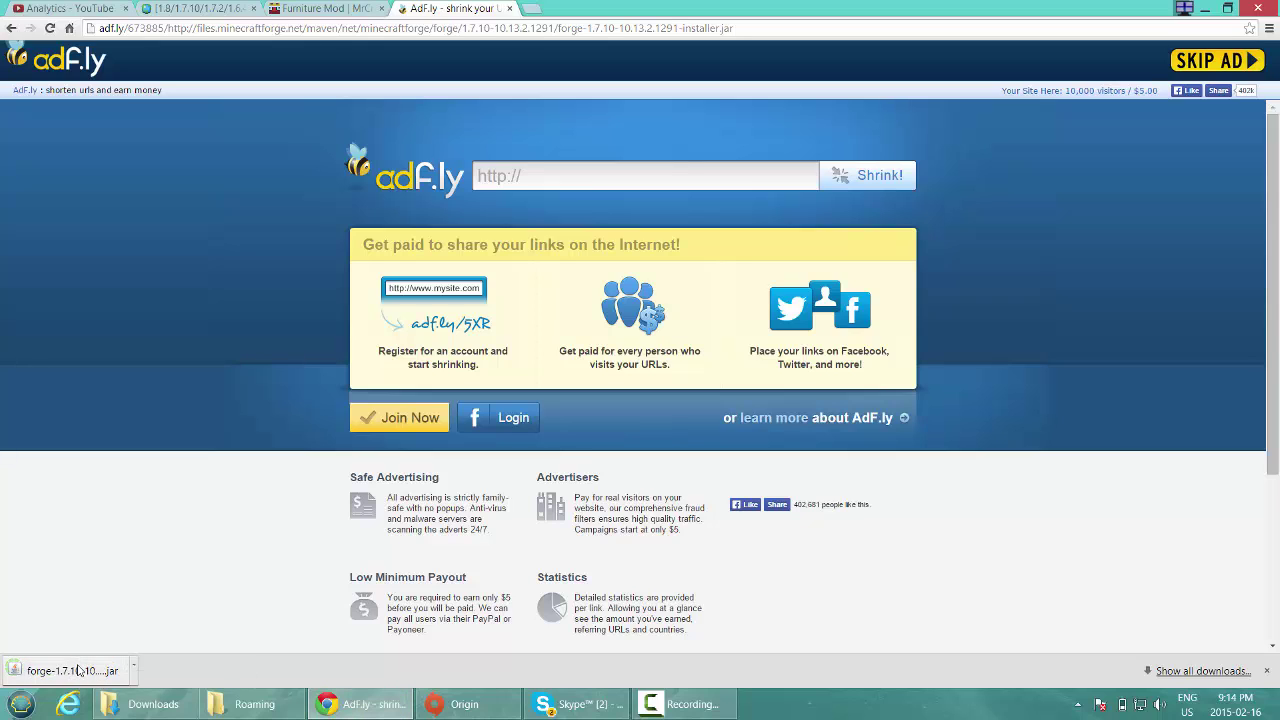
left_click_drag(80, 670, 754, 253)
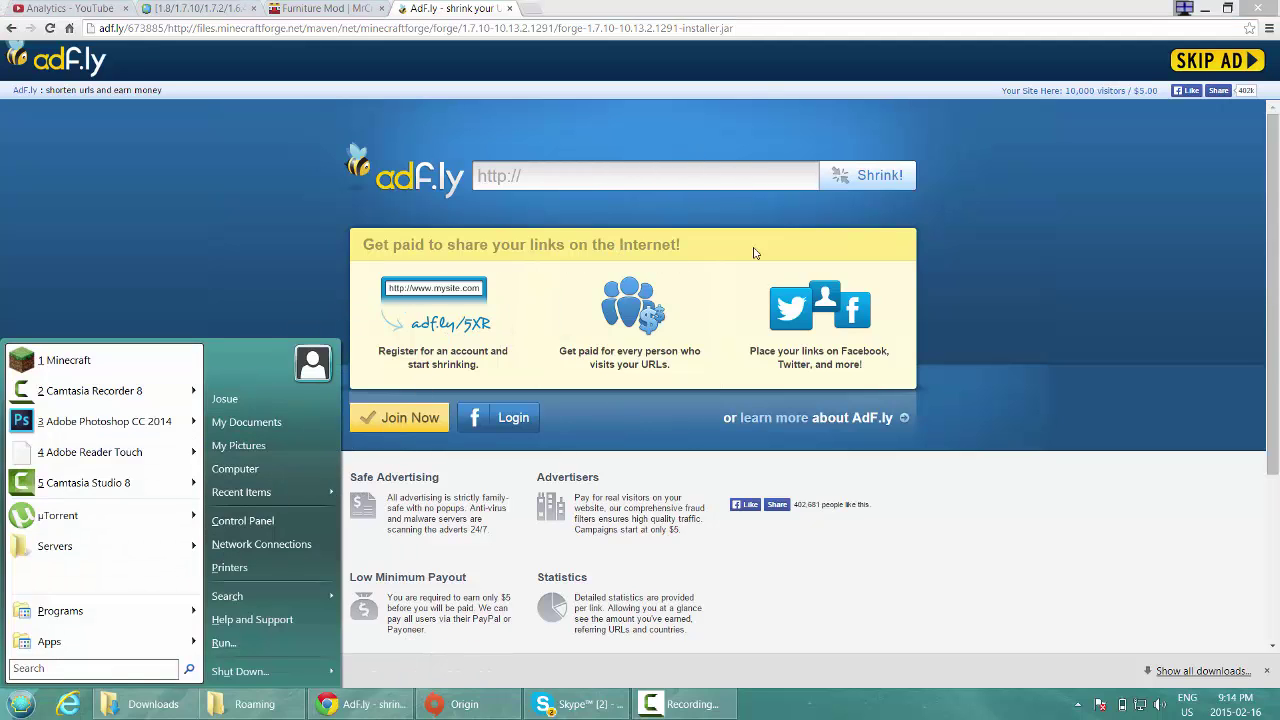
Minimize Chrome and start Minecraft Launcher from the Start menu.
left_click(1210, 8)
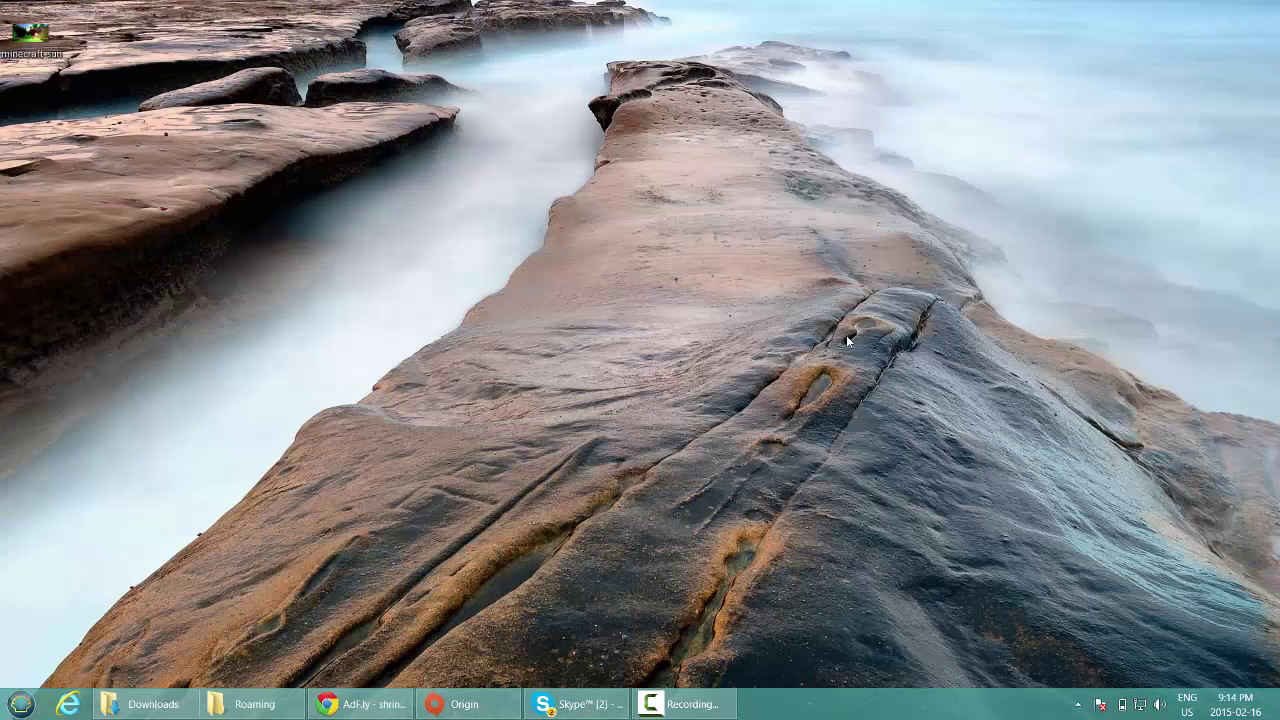
left_click(22, 704)
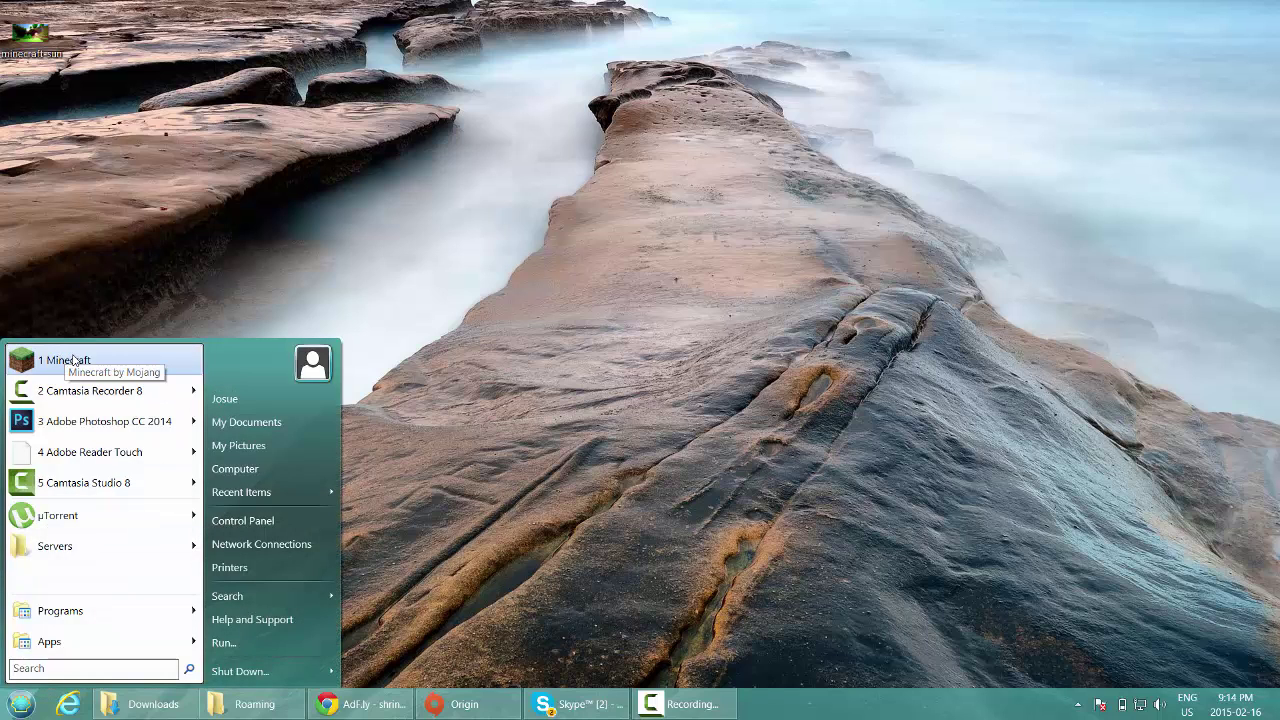
left_click(75, 358)
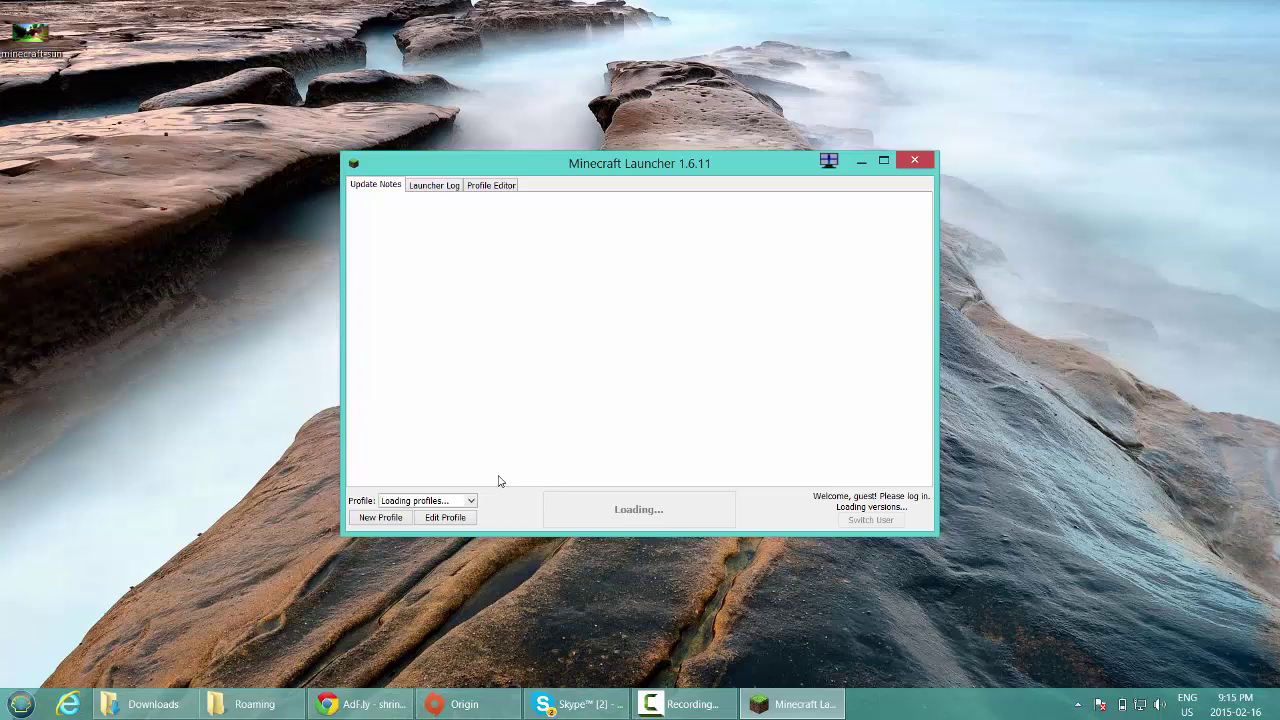
Change the profile's Use version to release 1.7.10, save it, and press Play.
left_click(466, 518)
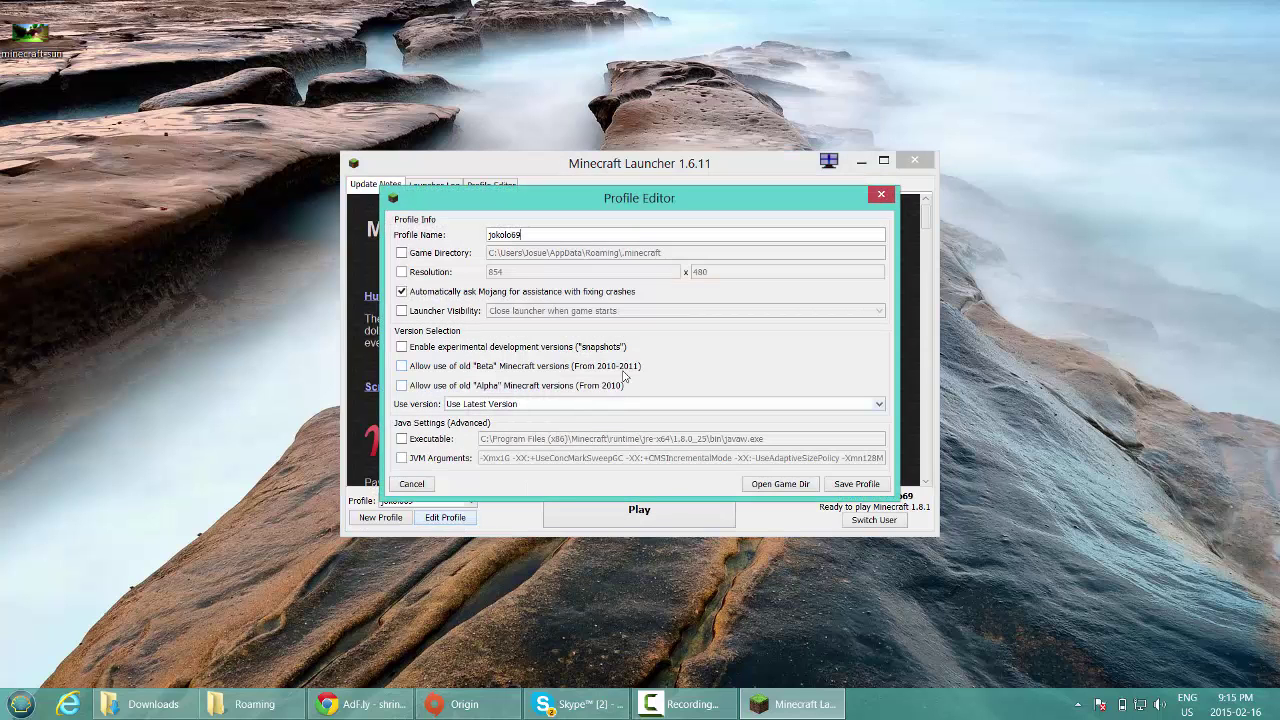
left_click(600, 405)
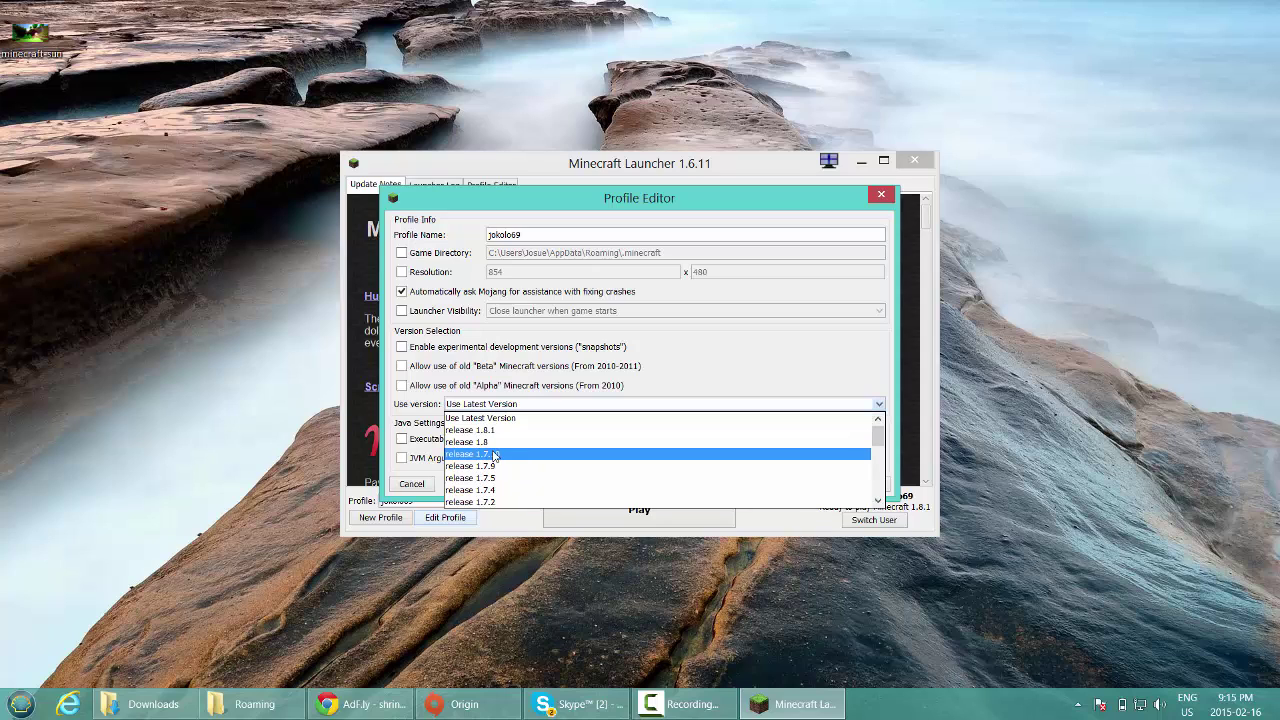
left_click(494, 455)
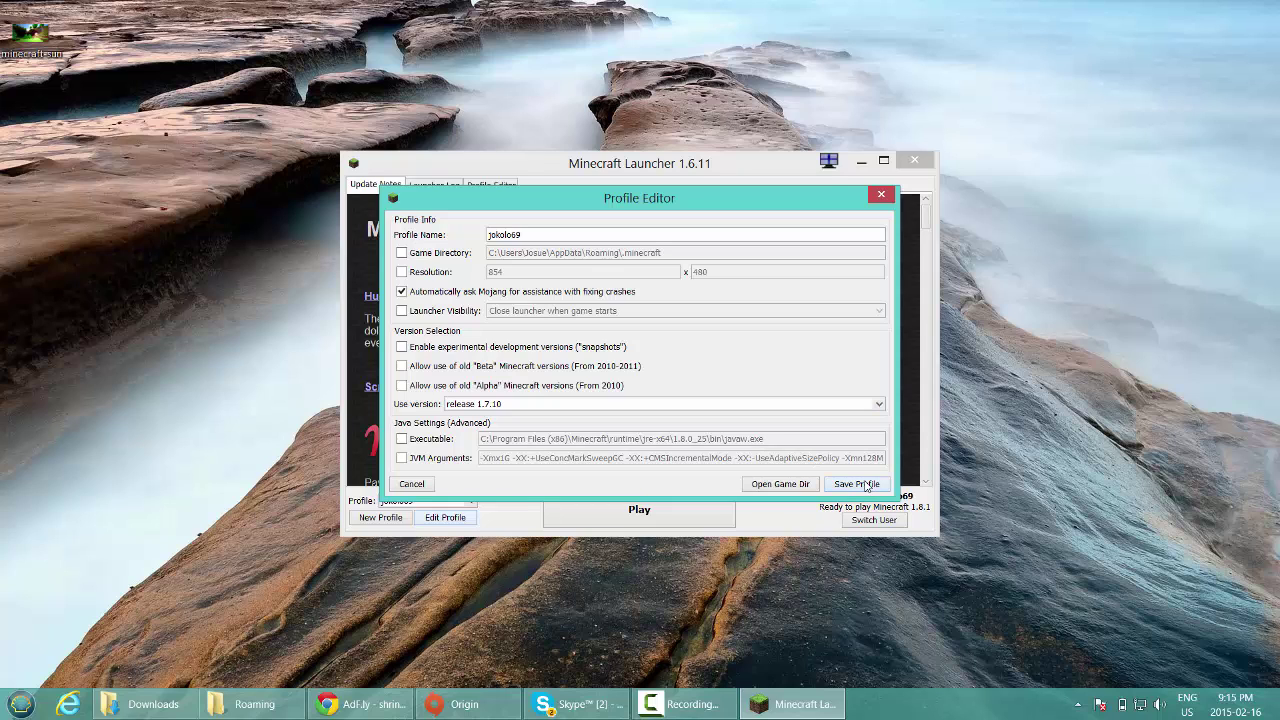
left_click(856, 484)
left_click(616, 511)
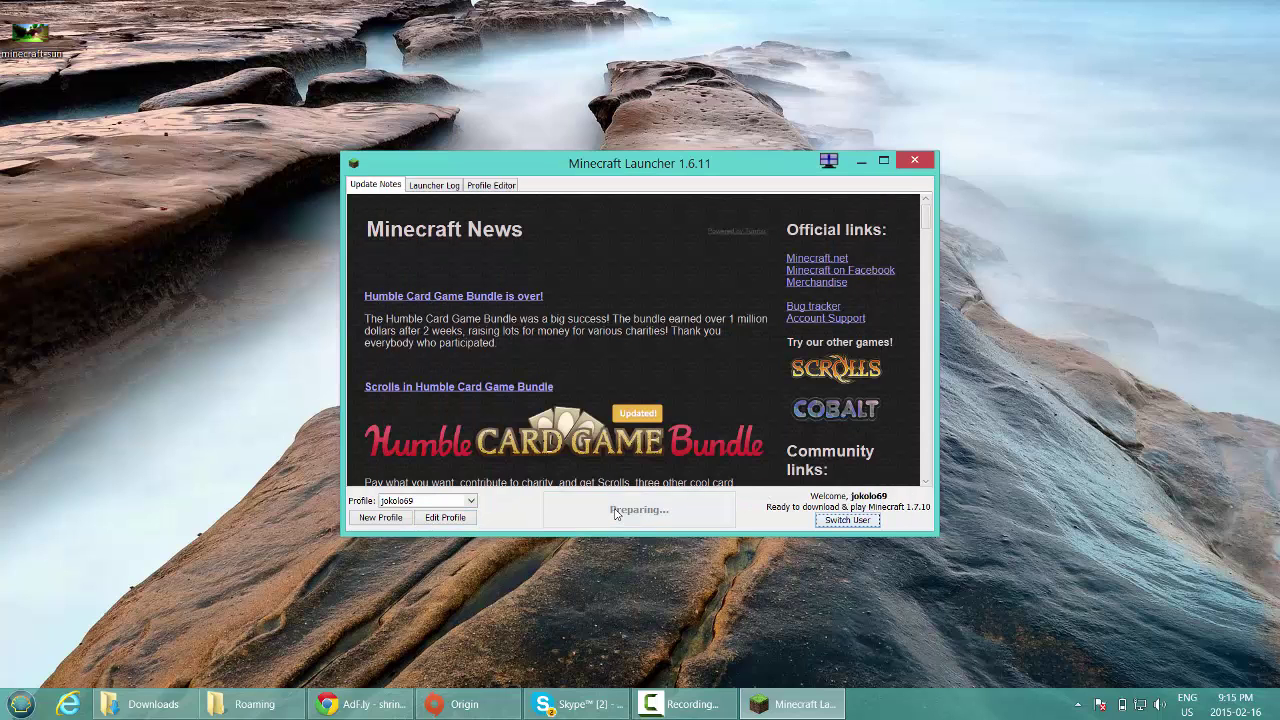